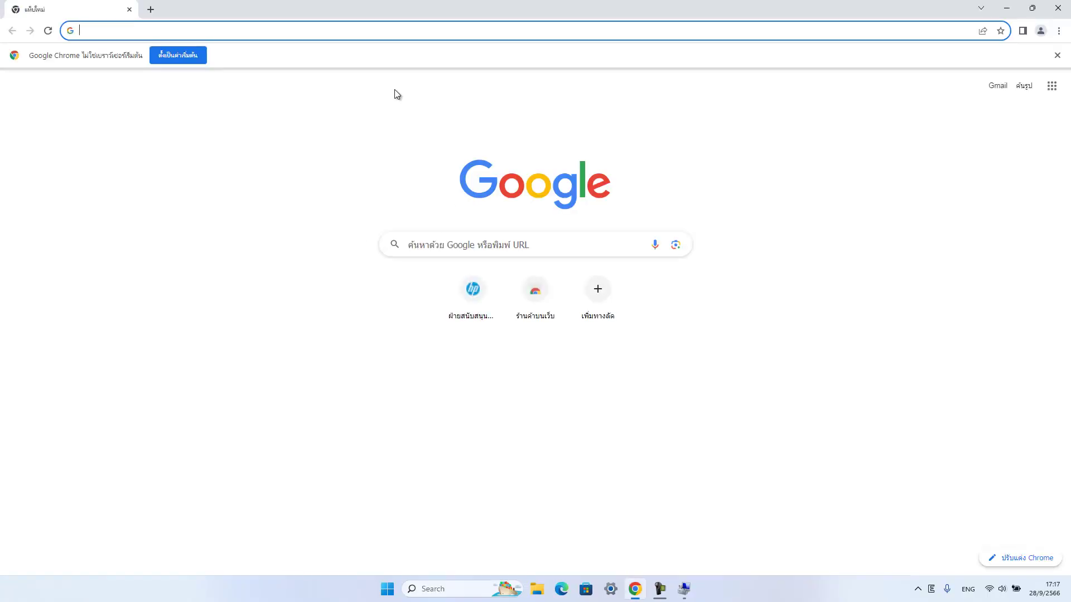
Search the web for "lbp6030 driver" and open Canon's [Windows 32bit & 64bit] LBP6030w/LBP6030B/LBP6030 driver result.
text(lbp)
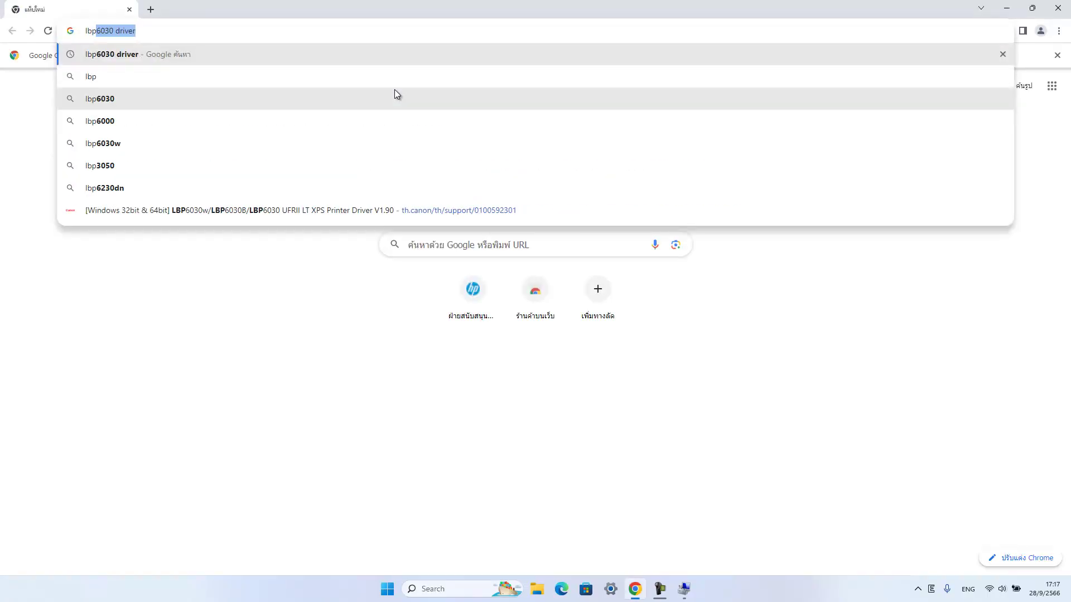
key(Right)
key(Return)
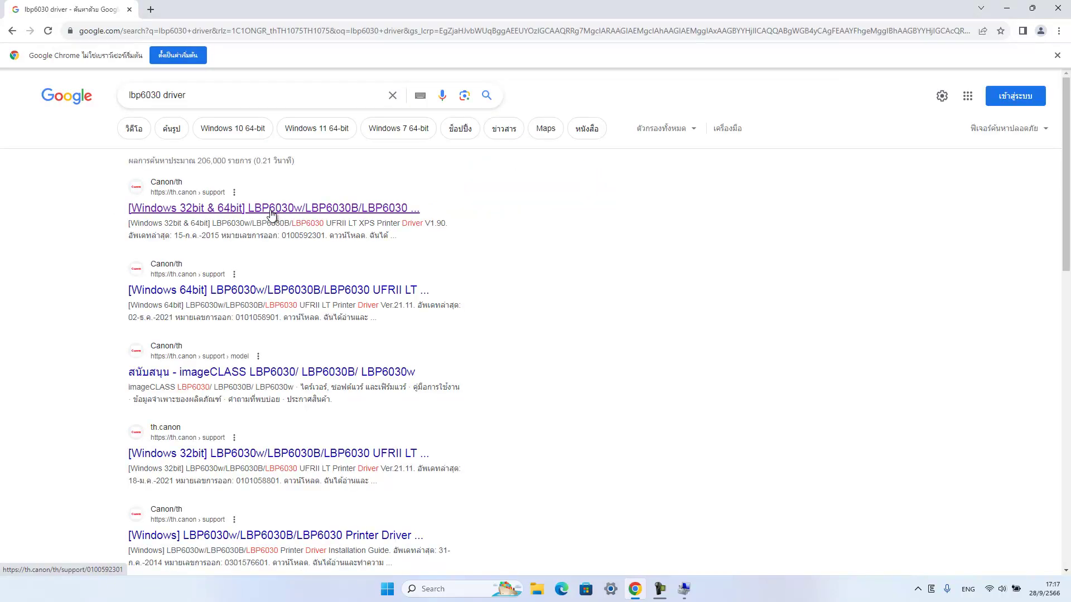
click(236, 209)
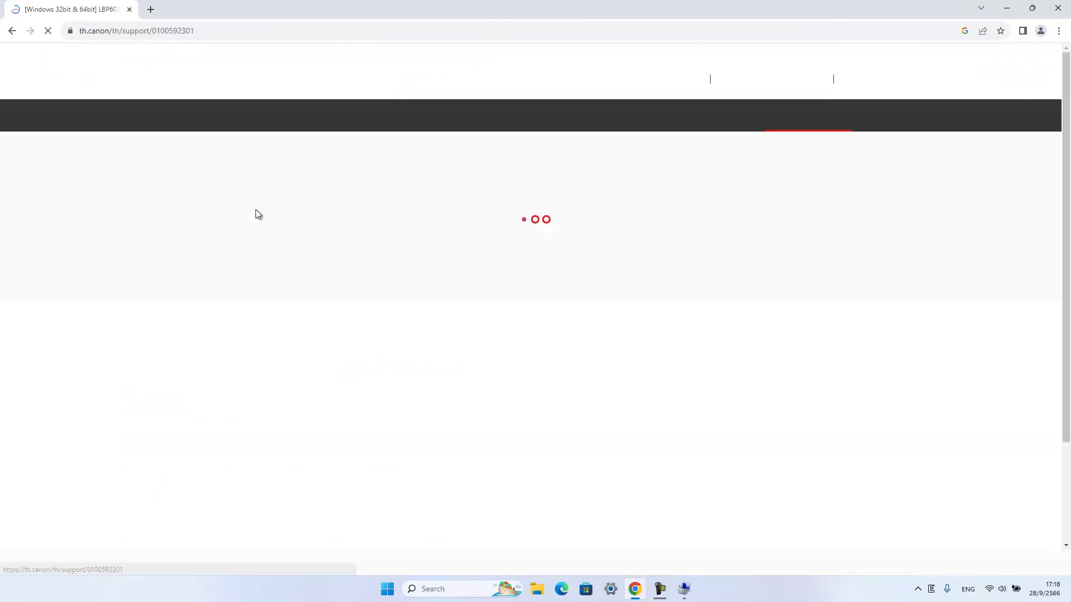
Check the supported operating systems on the Canon page and download the UFRII LT XPS Printer Driver V1.90.
scroll(484, 283, down, 3)
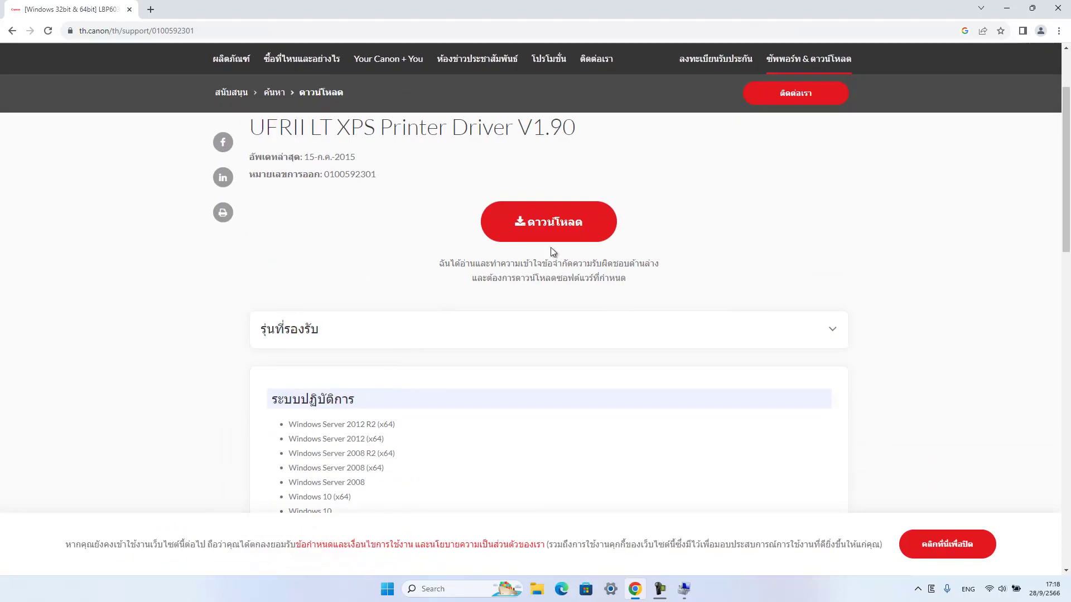
scroll(550, 237, down, 2)
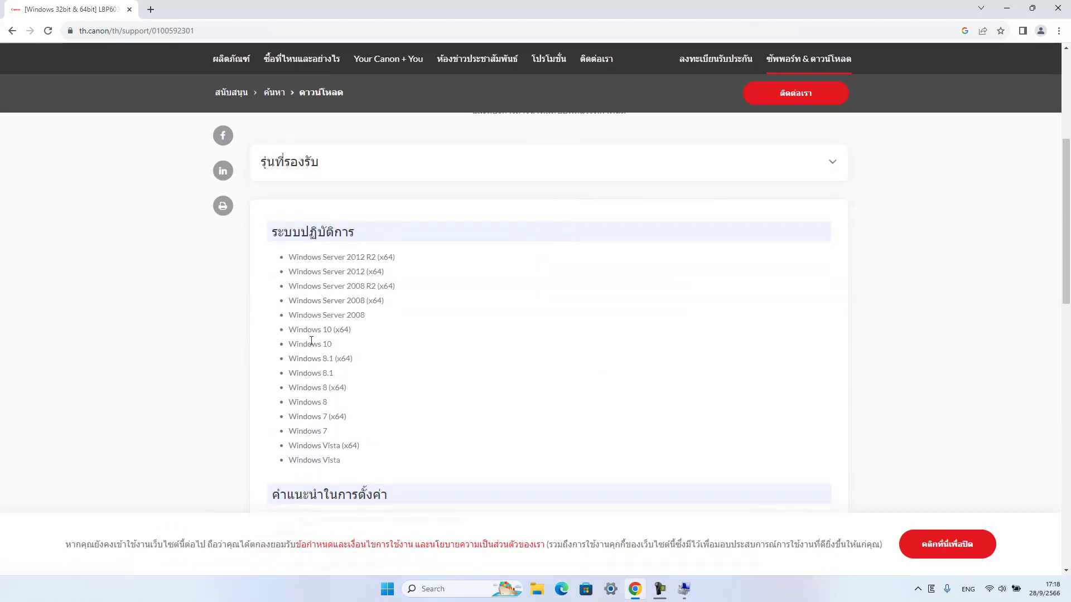
drag(299, 258, 379, 334)
click(379, 333)
scroll(363, 323, up, 3)
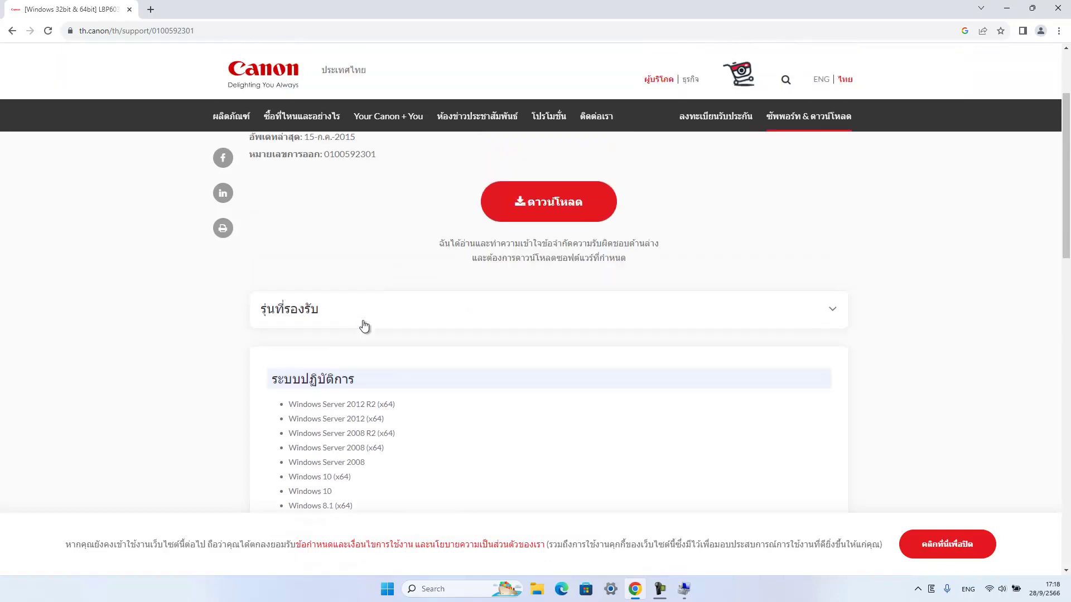
click(561, 227)
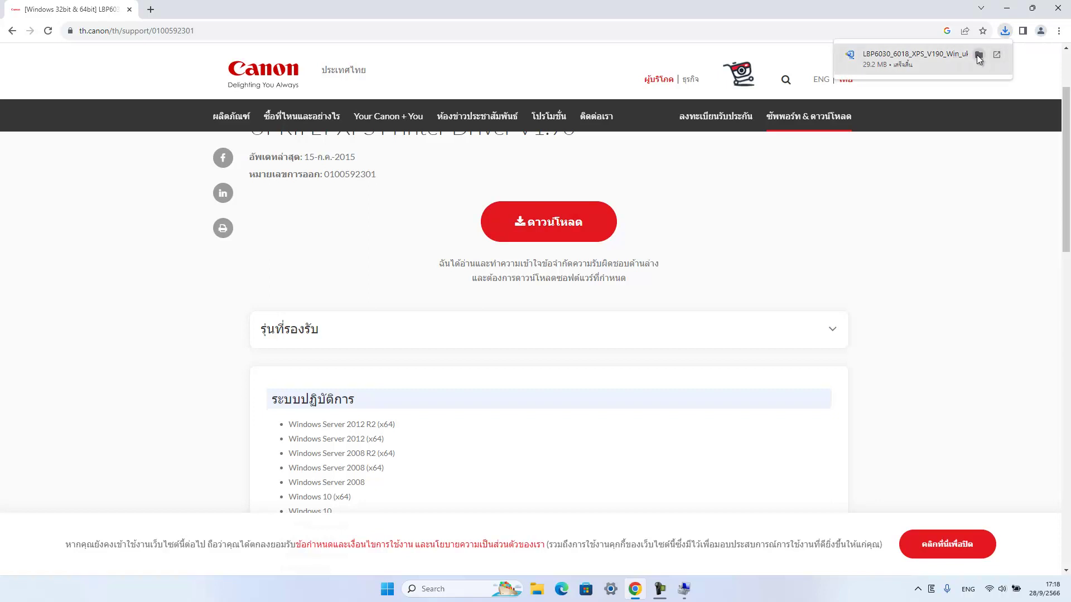
Show the downloaded LBP6030_6018_XPS_V190_Win_uk_EN.exe in its folder and run it to extract the driver files.
click(978, 55)
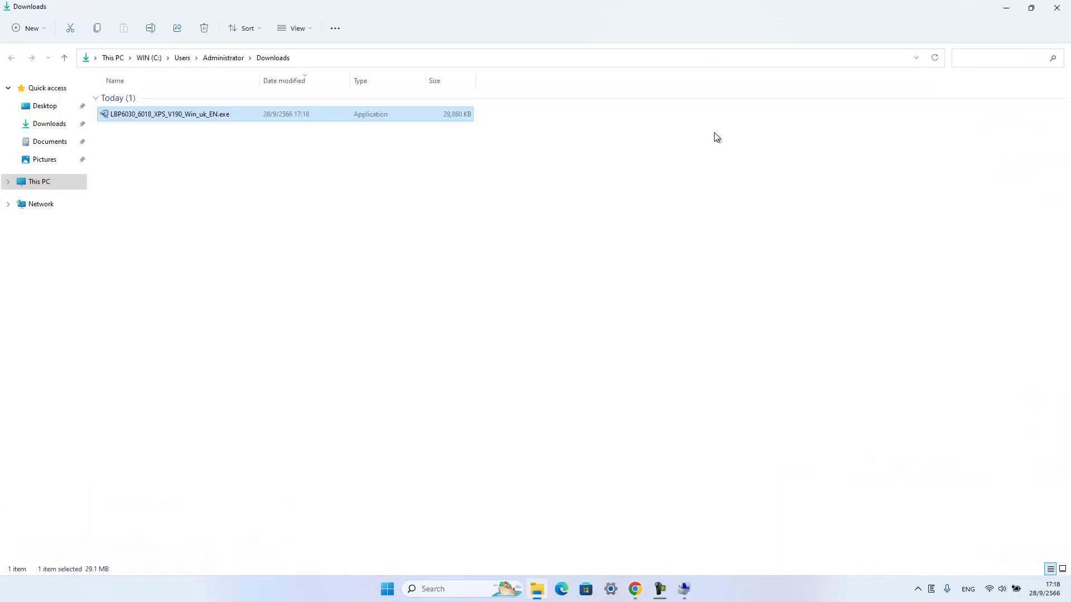
double_click(168, 116)
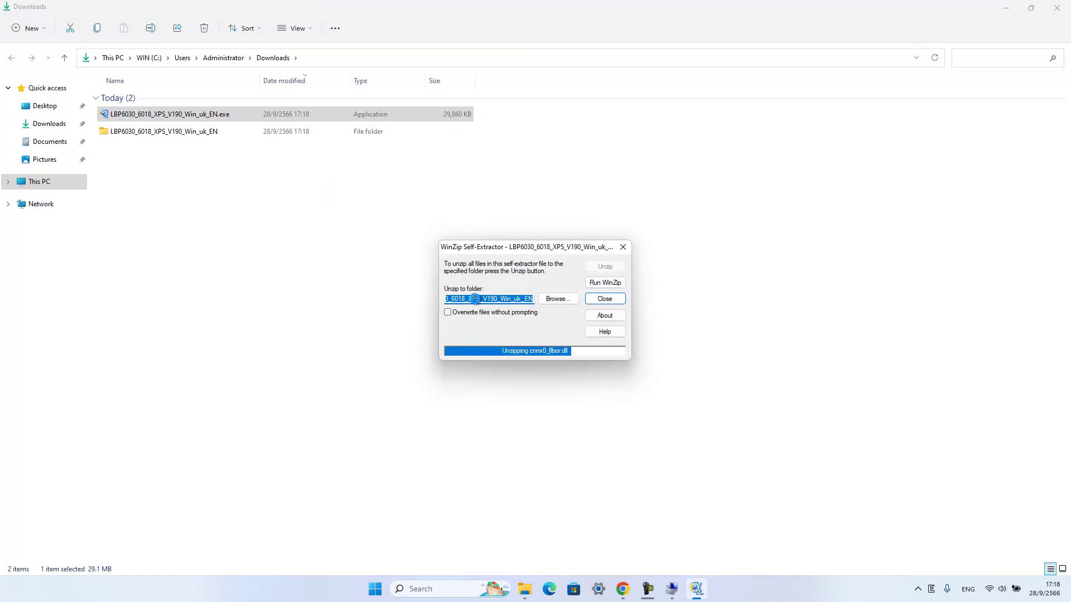
click(260, 235)
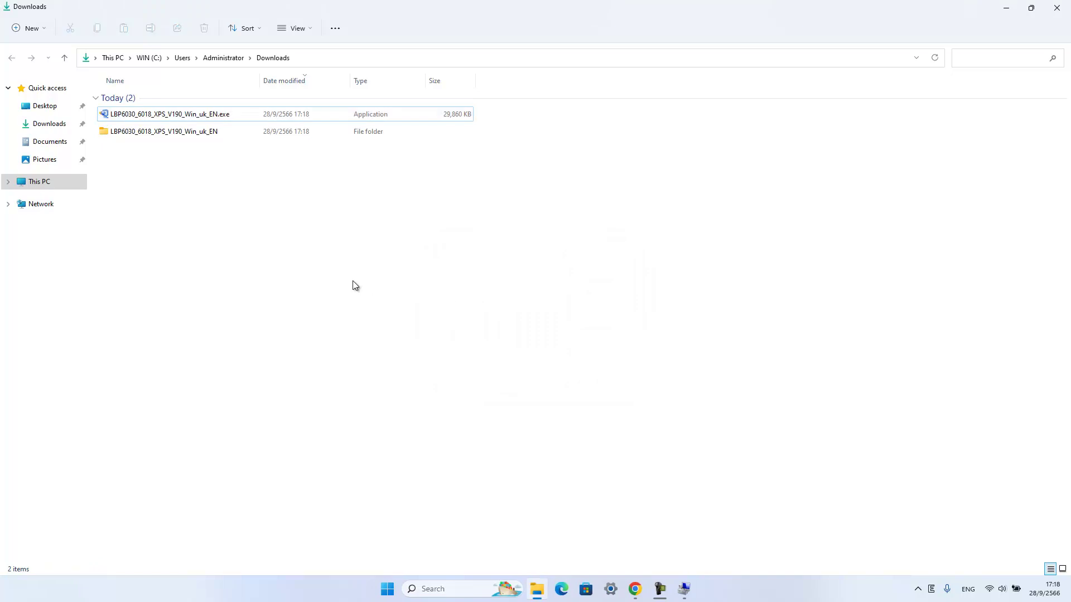
Go to XPS > en-GB > x64 inside the extracted LBP6030_6018_XPS_V190_Win_uk_EN folder and launch Setup.exe.
double_click(203, 135)
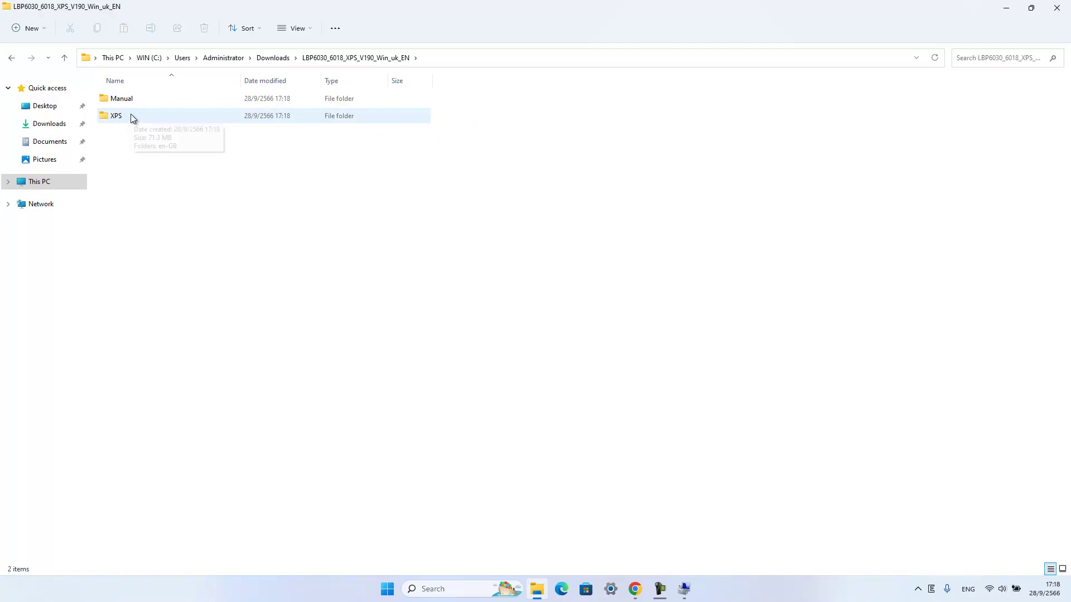
double_click(130, 115)
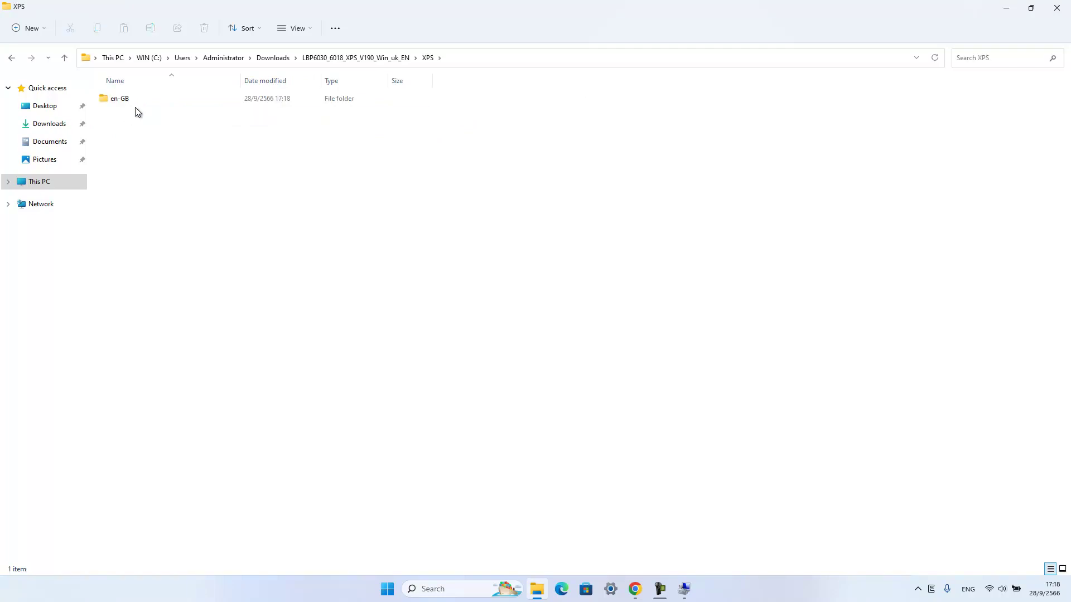
double_click(139, 100)
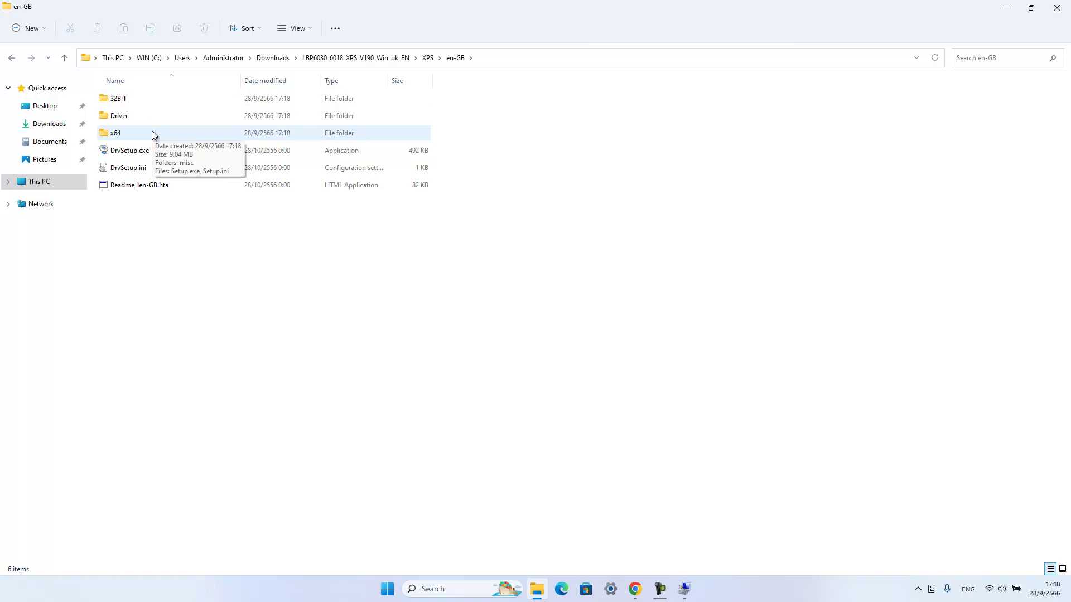
double_click(152, 133)
double_click(151, 118)
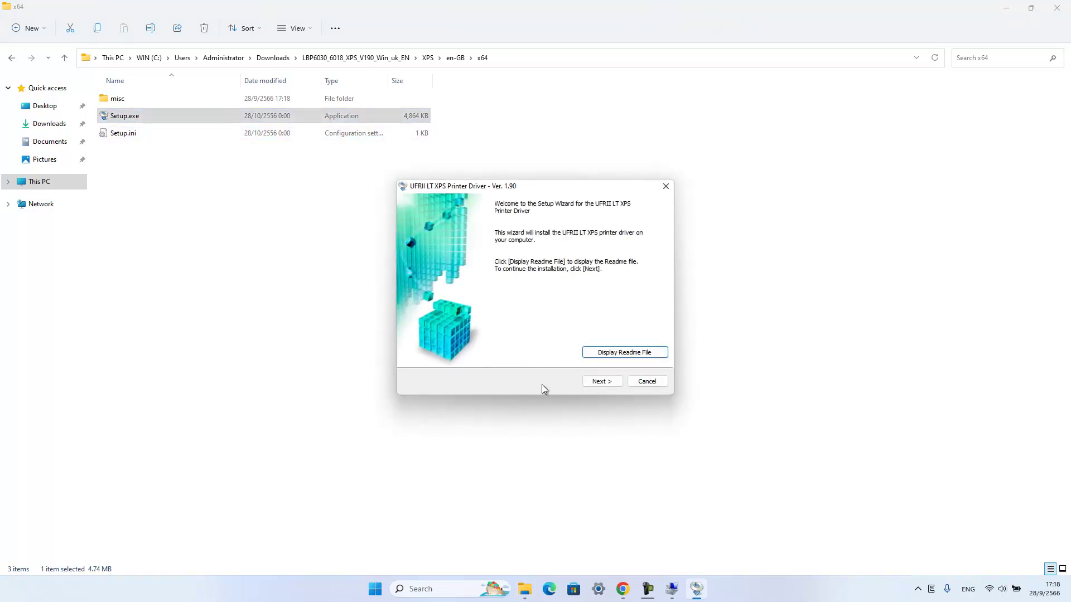
Install the UFRII LT XPS printer driver using the Install with USB Connection option and agree to continue.
click(601, 385)
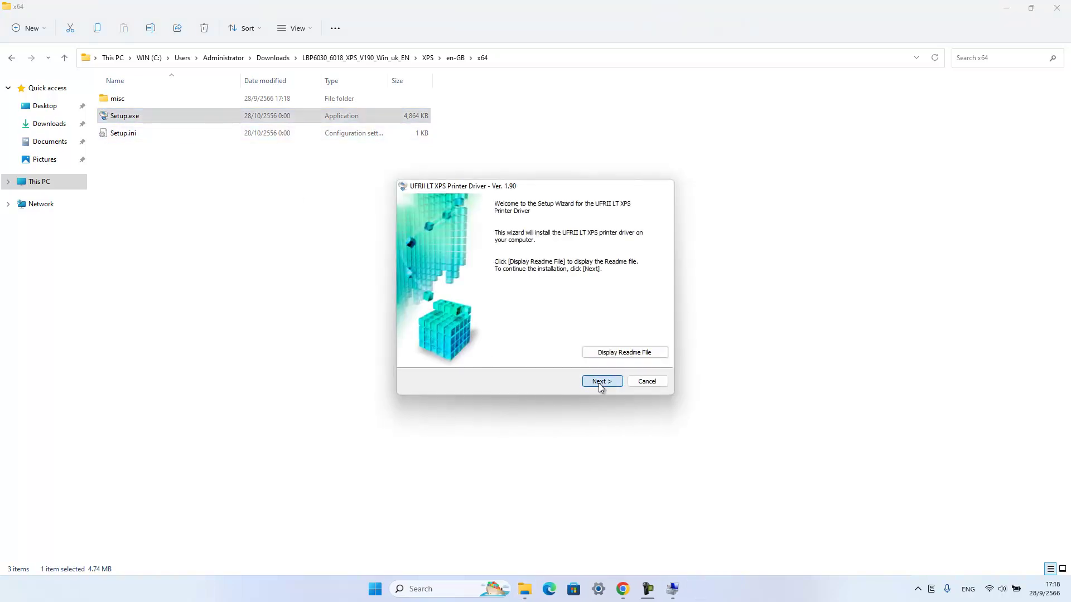
click(602, 382)
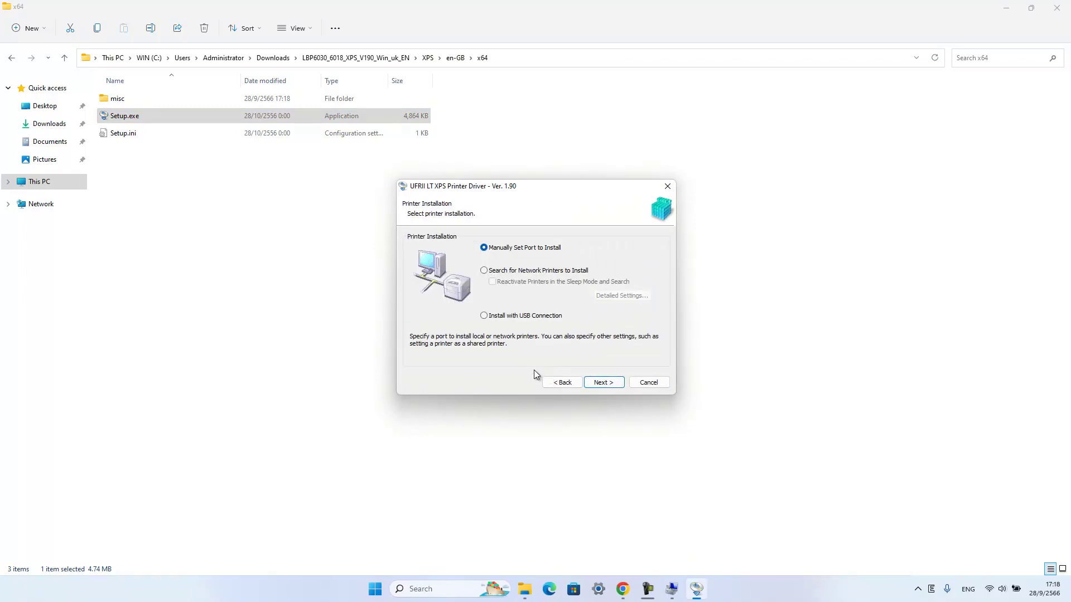
click(500, 317)
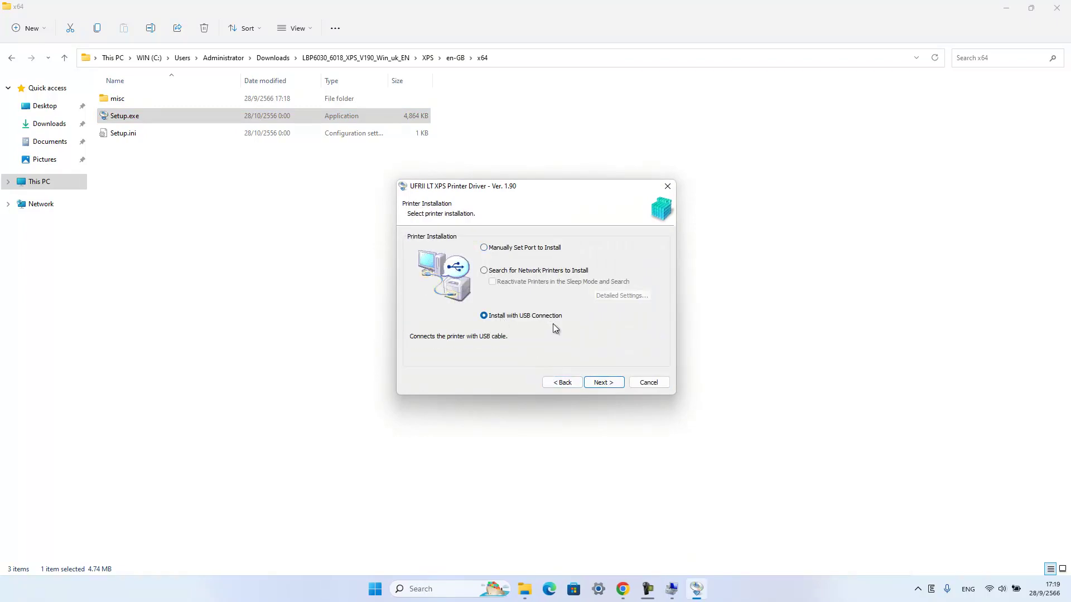
click(604, 383)
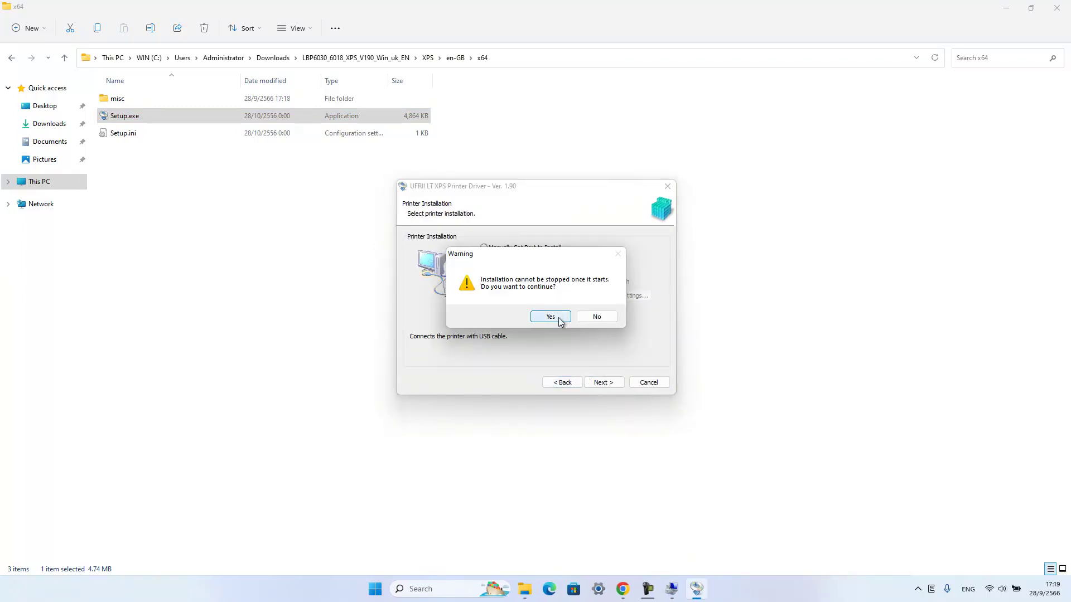
click(557, 316)
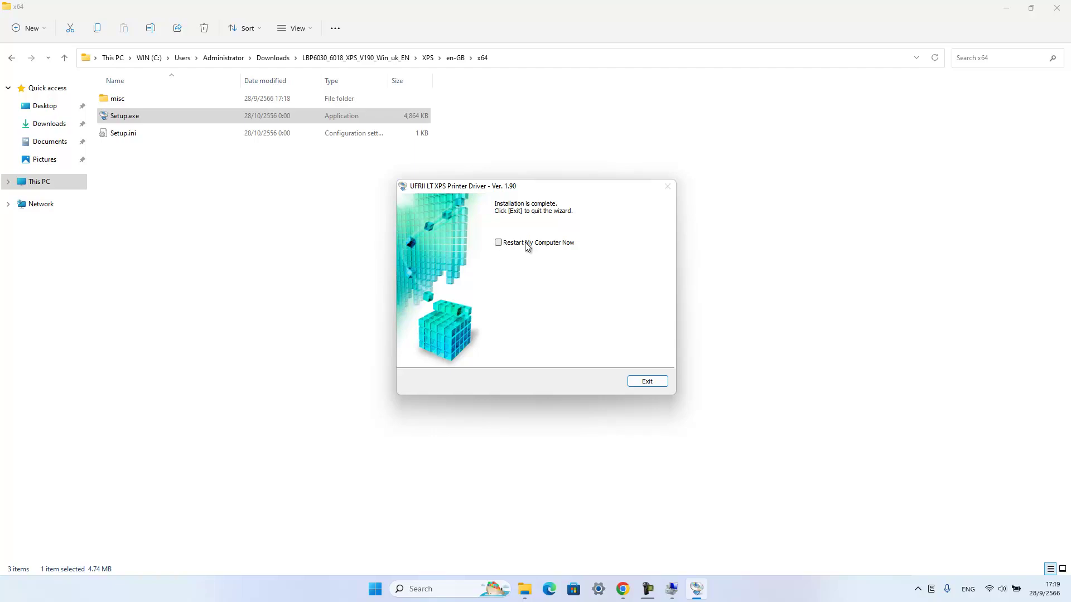
Exit the setup wizard without restarting the computer and clear the open windows from the desktop.
click(508, 247)
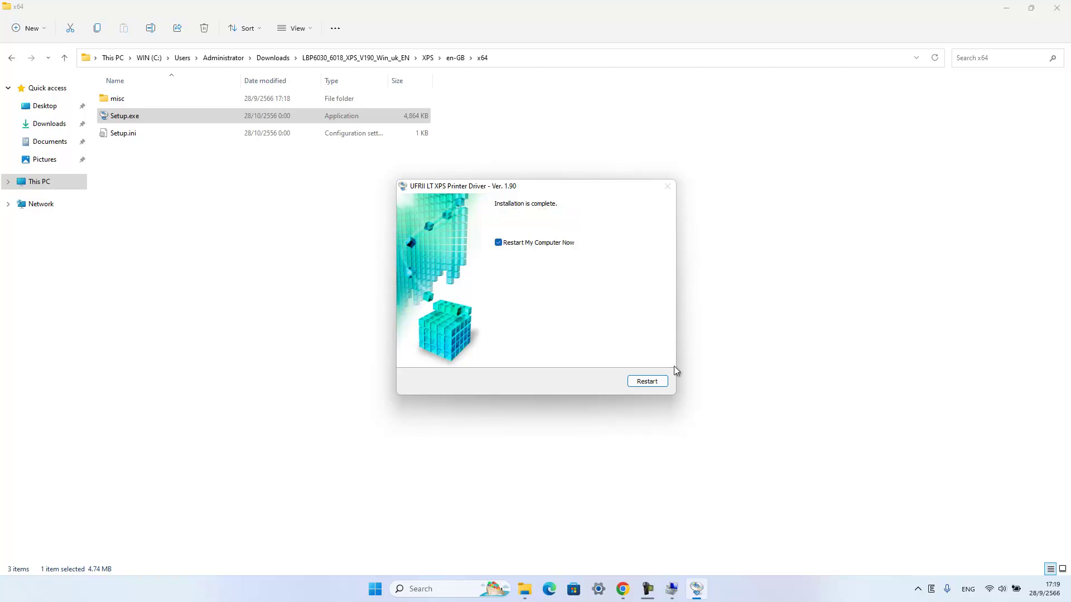
click(517, 248)
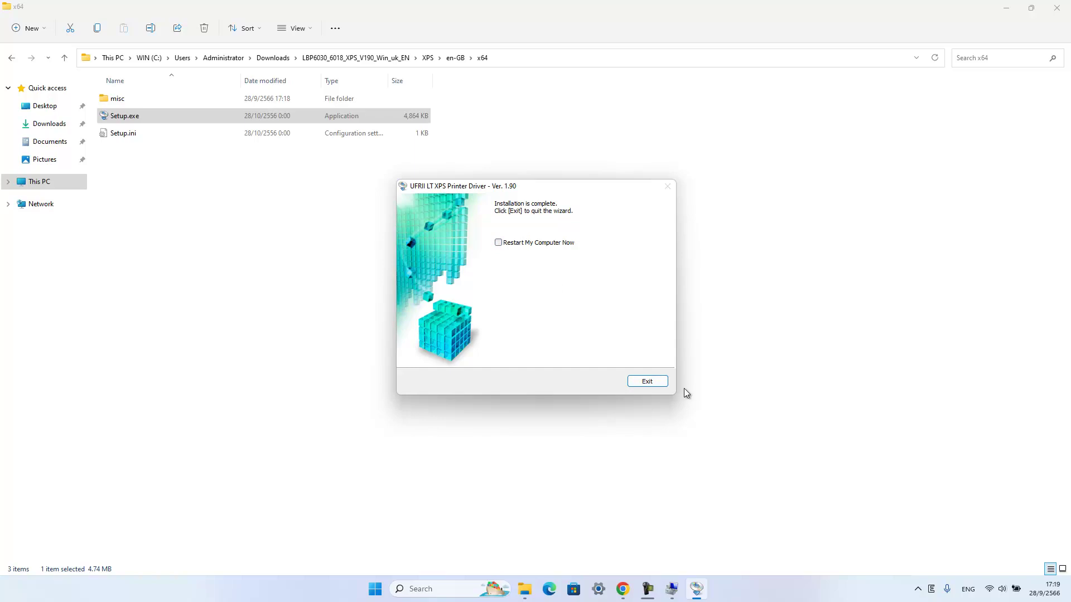
click(646, 382)
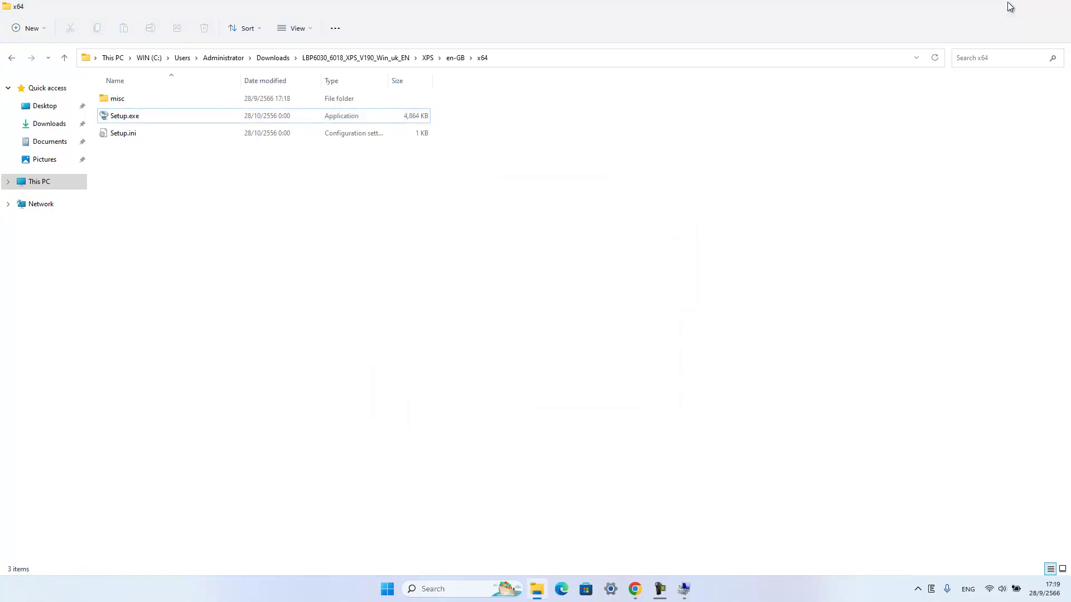
click(1049, 7)
click(1007, 8)
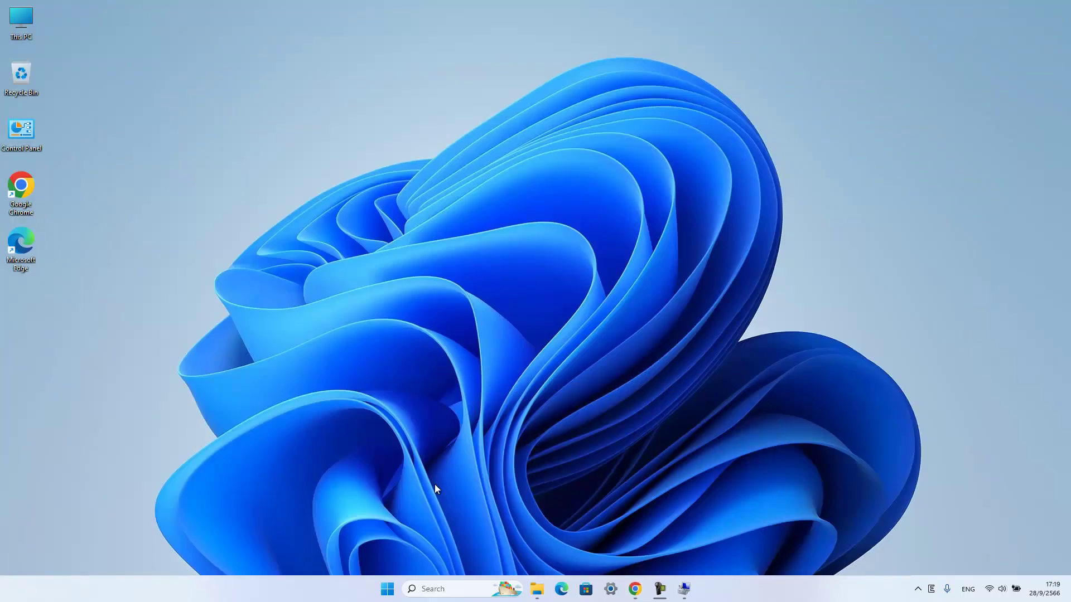
Open the Canon LBP6030/6040/6018L XPS printer in the Printers & scanners settings and print a test page.
click(454, 589)
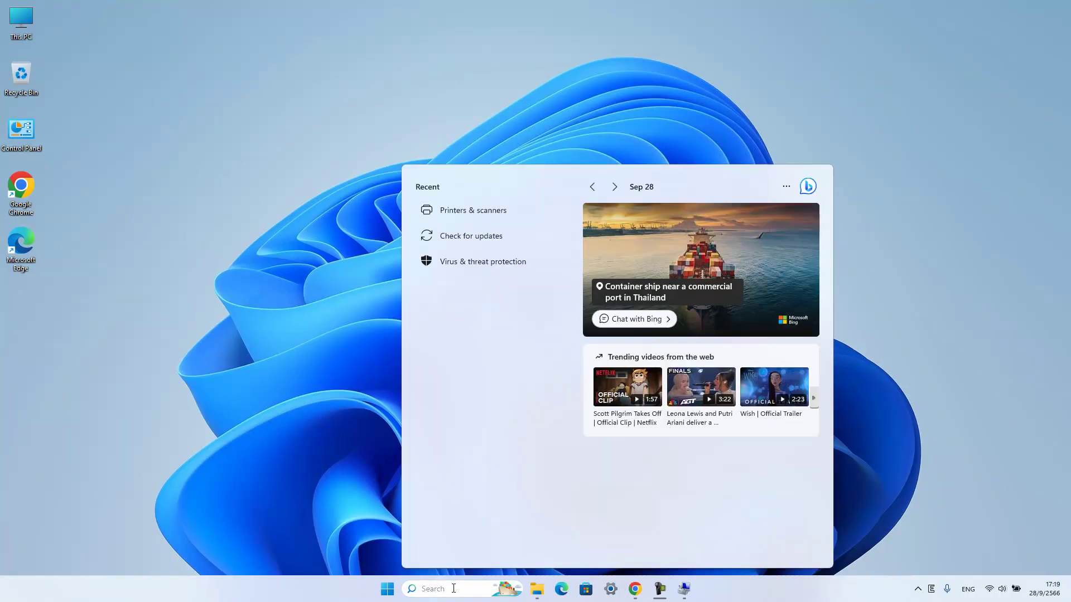
text(prin)
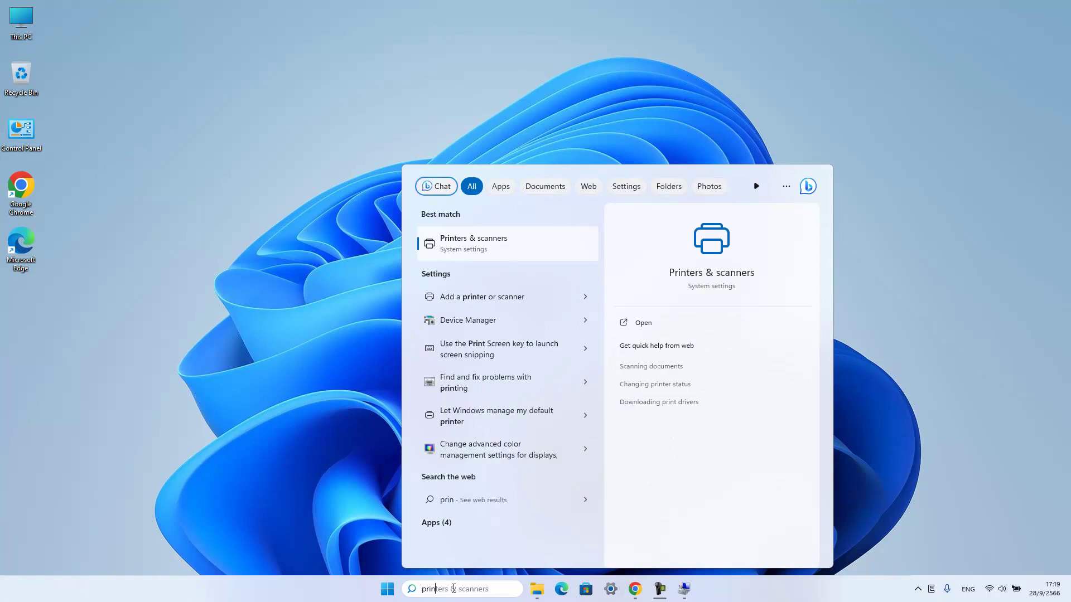
click(710, 261)
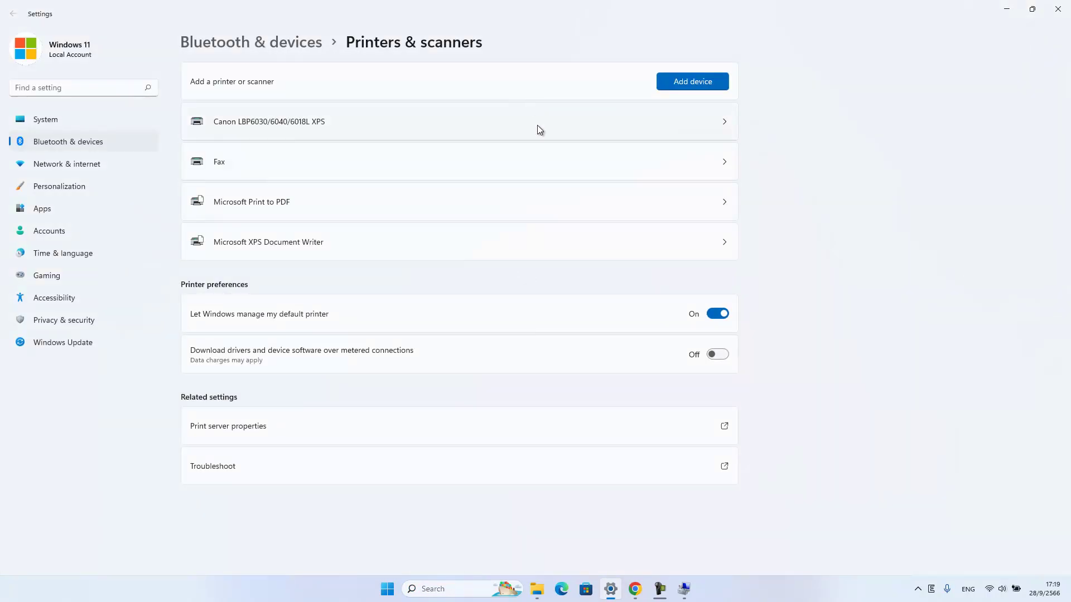
click(538, 125)
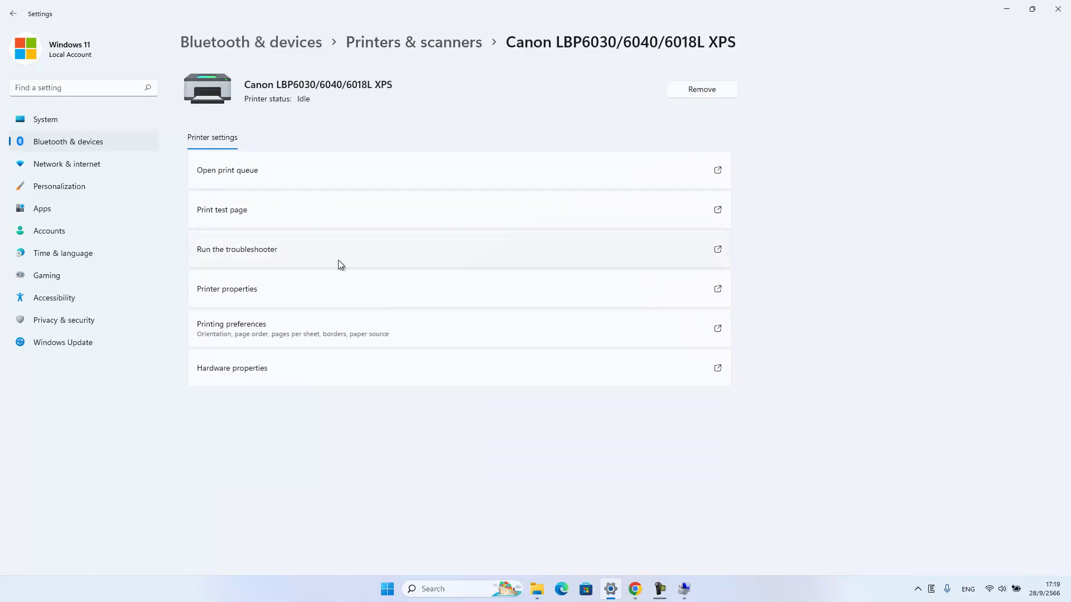
click(309, 215)
Open the printer properties, view the Main and Support pages of the preferences, and cancel both dialogs.
click(271, 290)
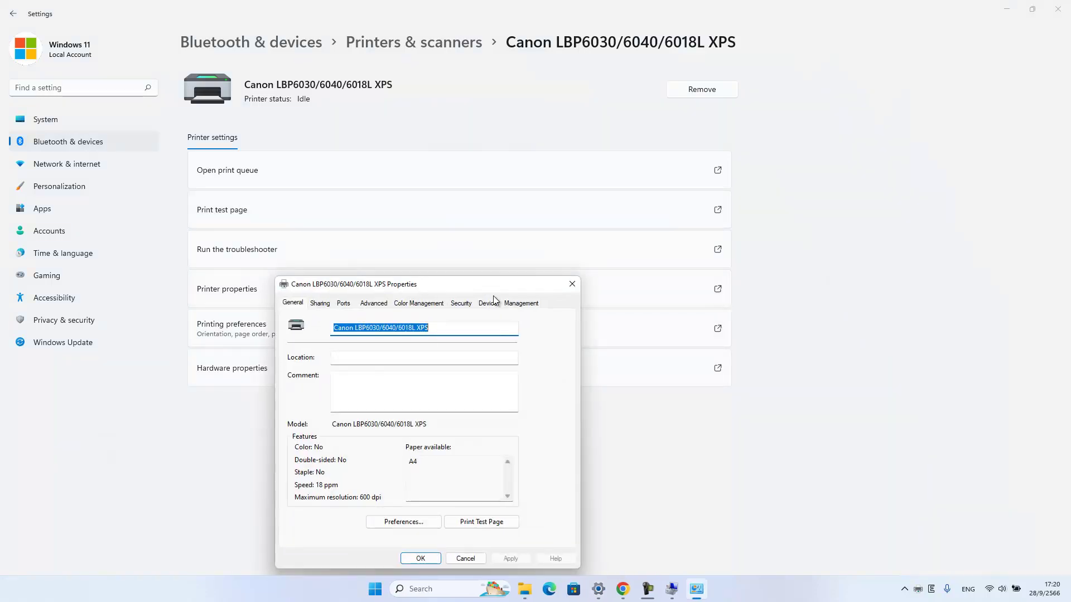
click(403, 521)
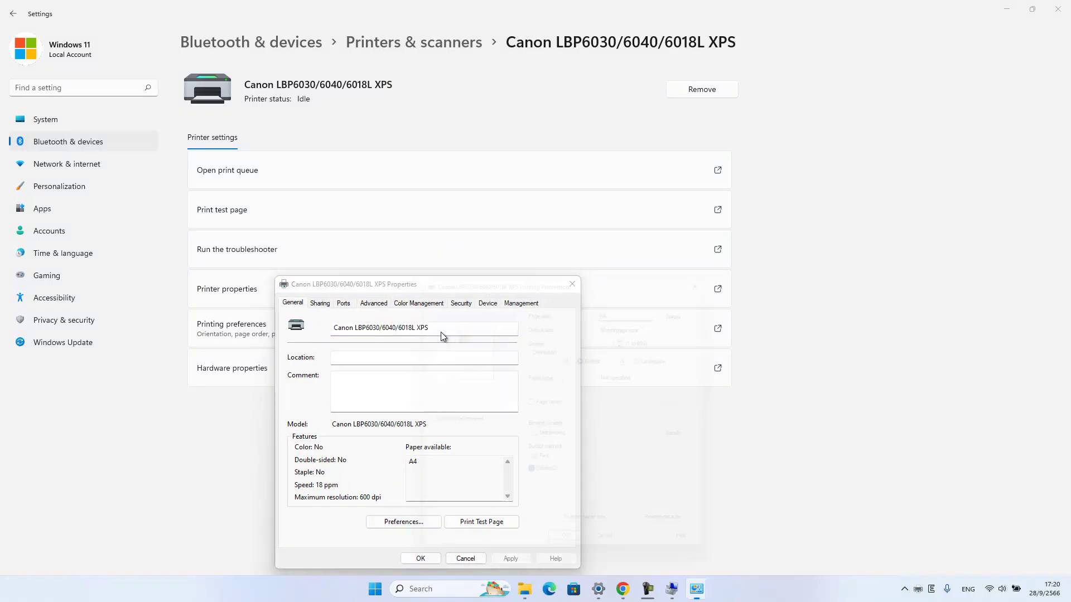
click(445, 287)
click(420, 287)
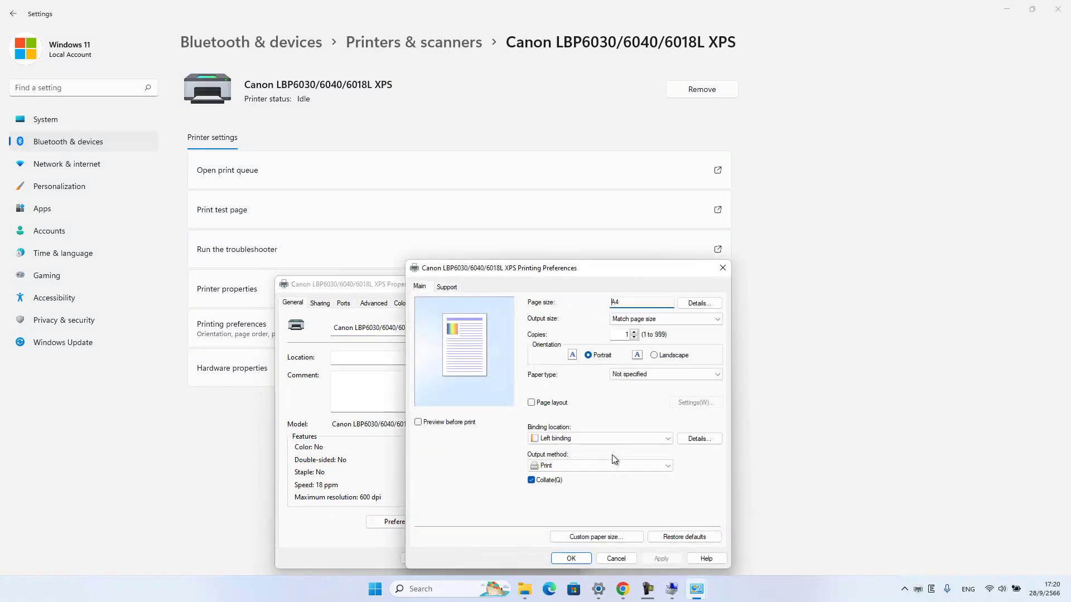
click(617, 559)
click(483, 559)
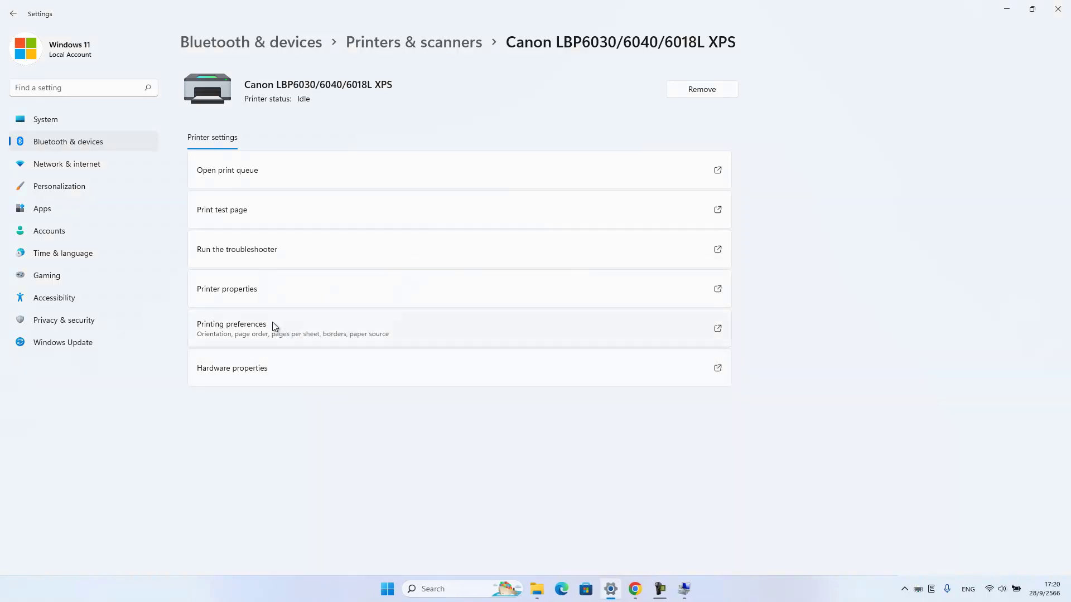
Review the Main and Support settings directly in the printer's Printing preferences and close the dialog.
click(290, 330)
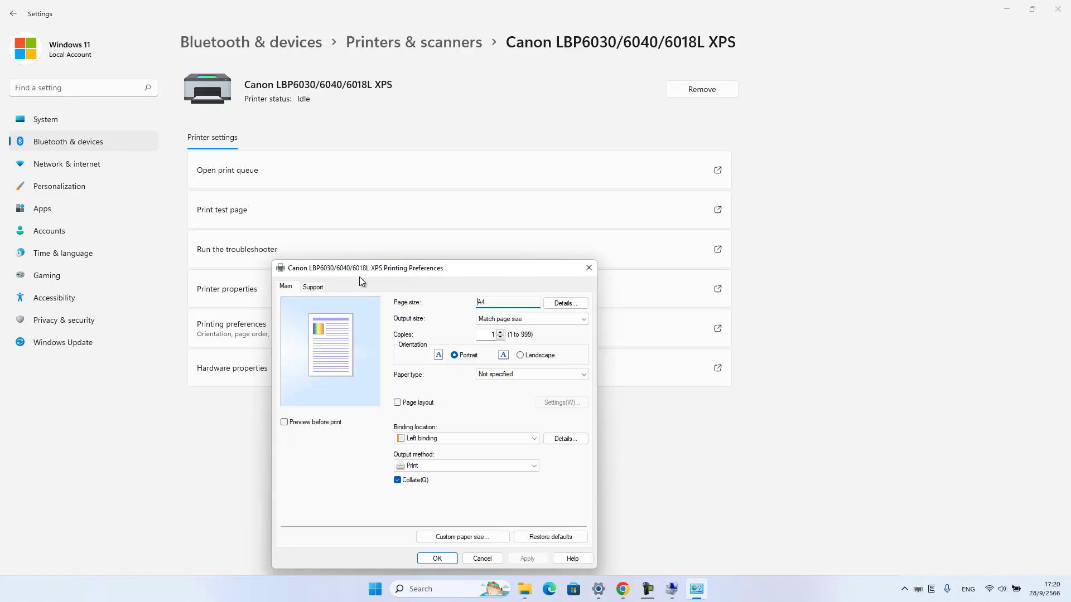
click(313, 287)
click(290, 288)
click(589, 268)
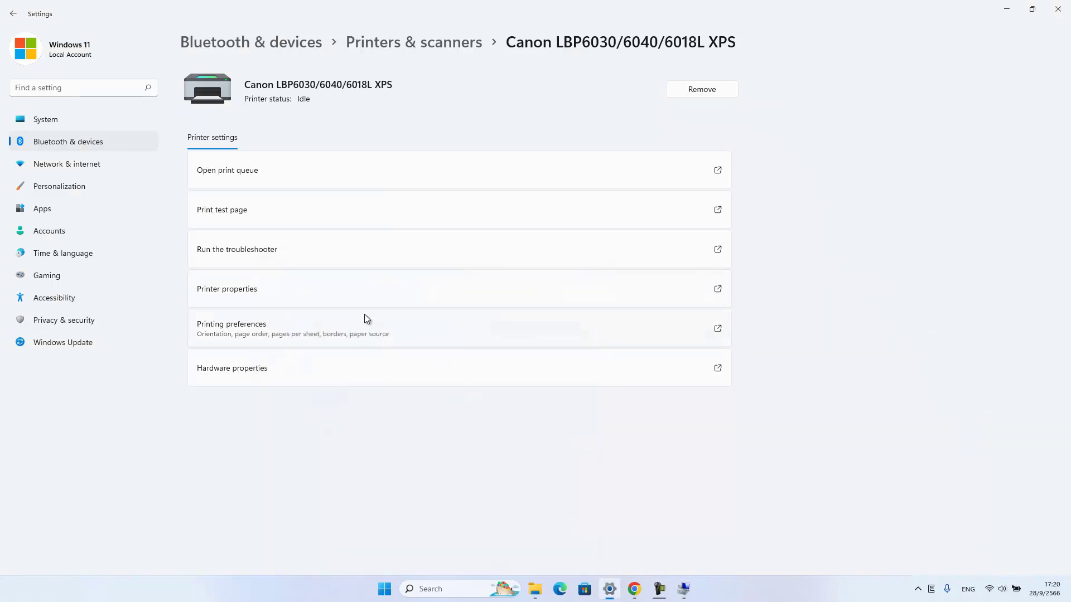
Examine the available paper types and output sizes in the printer's Printing preferences, cancel without changes, and close Settings.
click(280, 327)
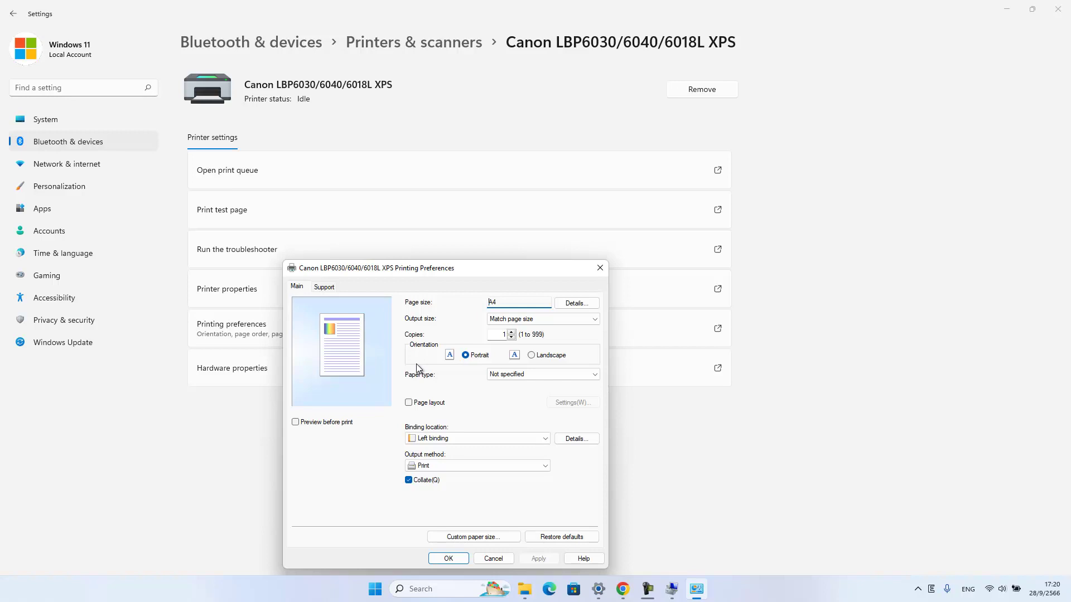
click(551, 373)
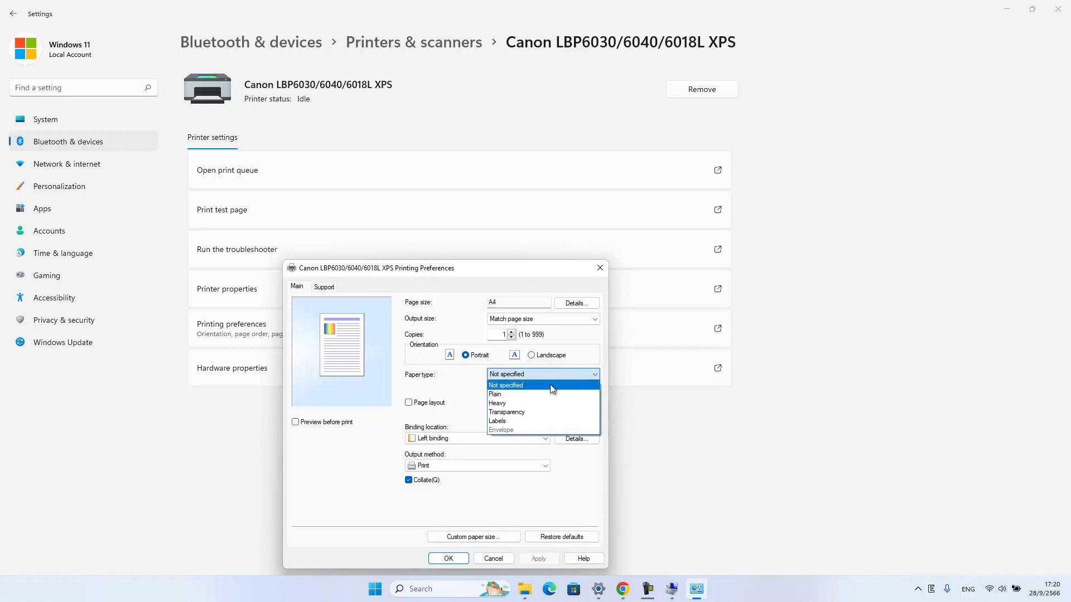
click(584, 319)
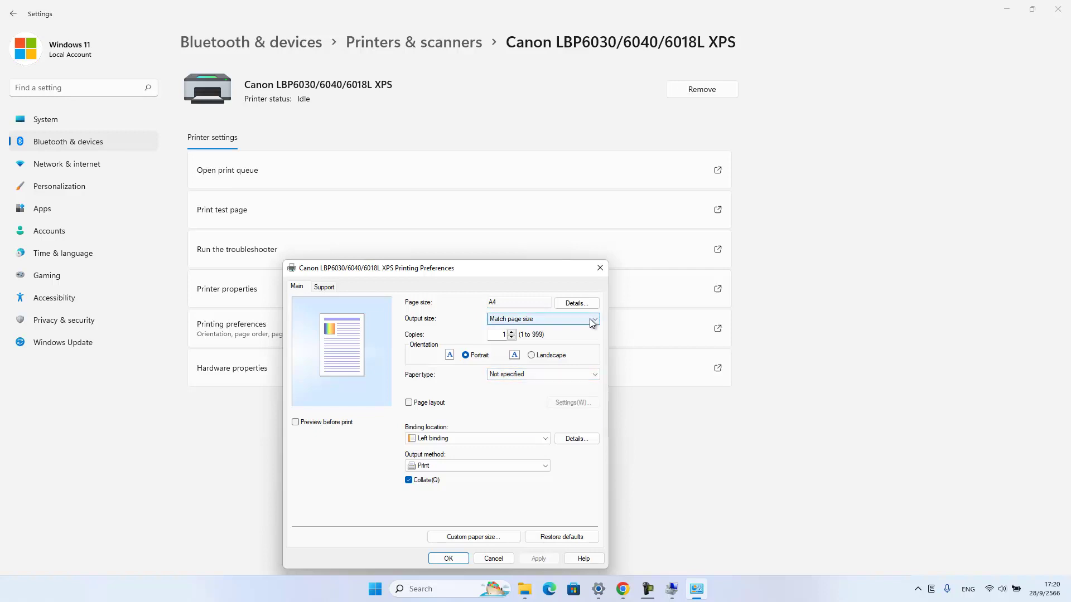
click(583, 319)
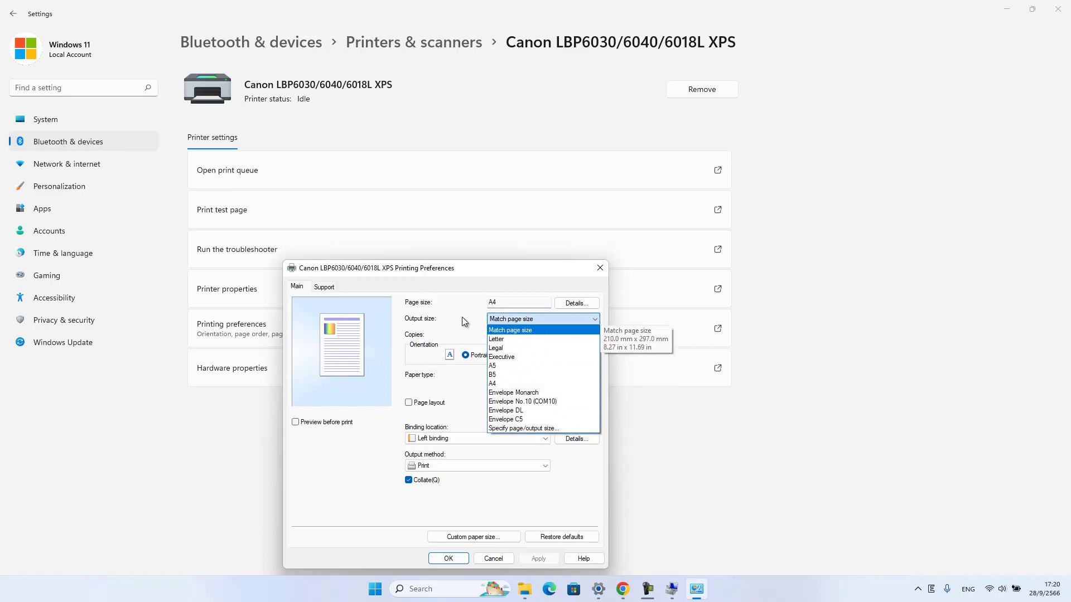
click(524, 330)
click(551, 374)
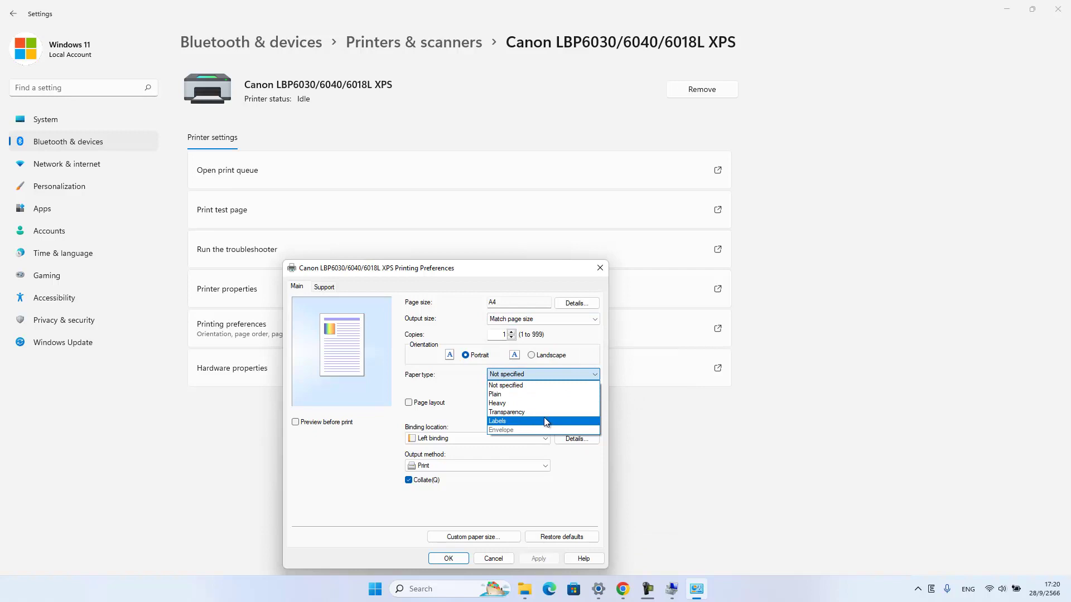
click(567, 479)
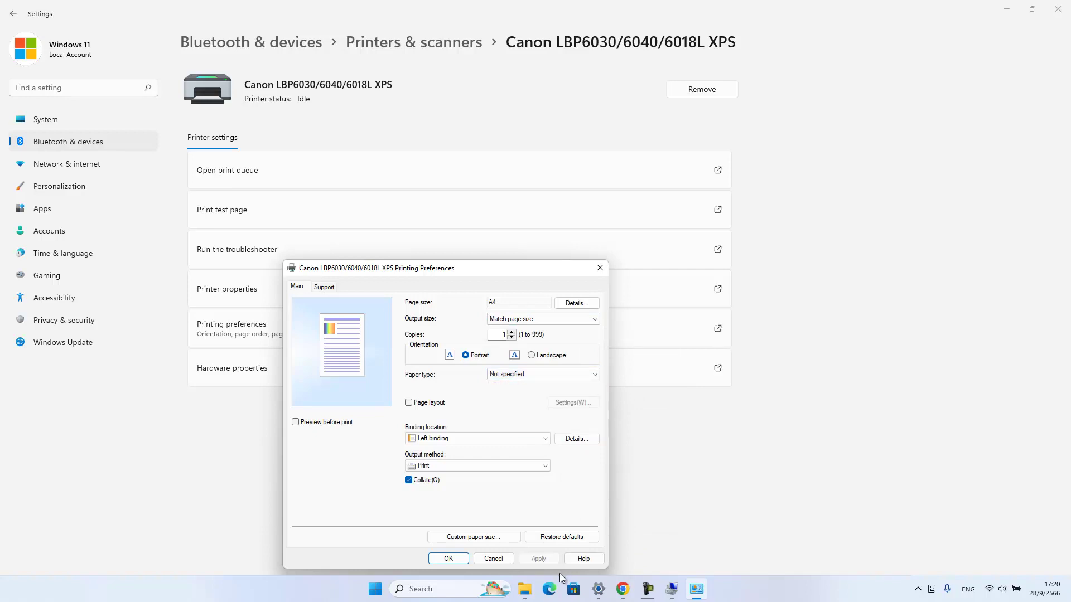
click(493, 559)
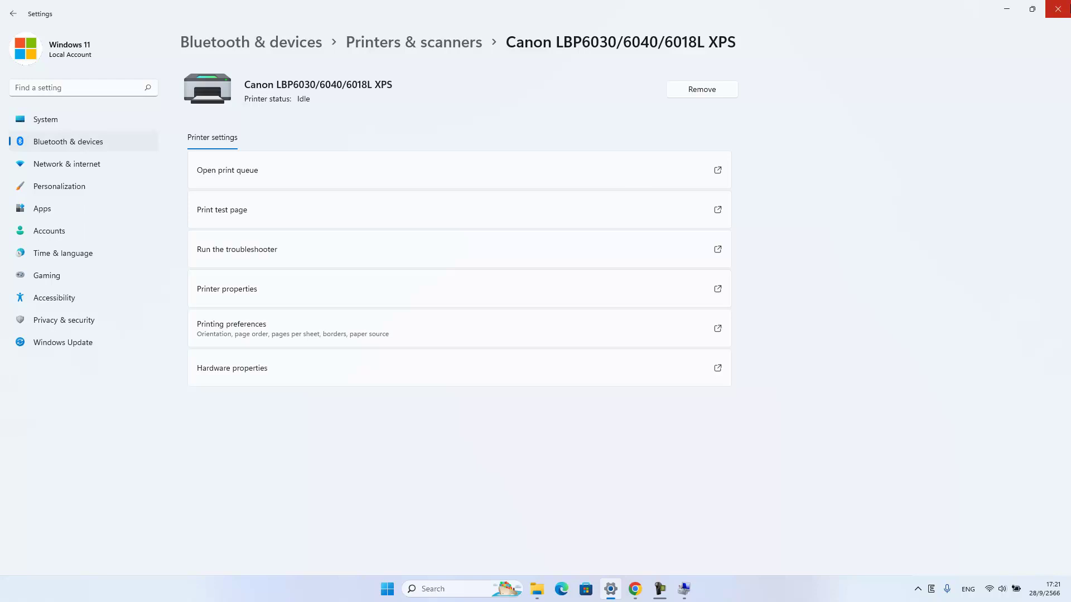
click(1057, 8)
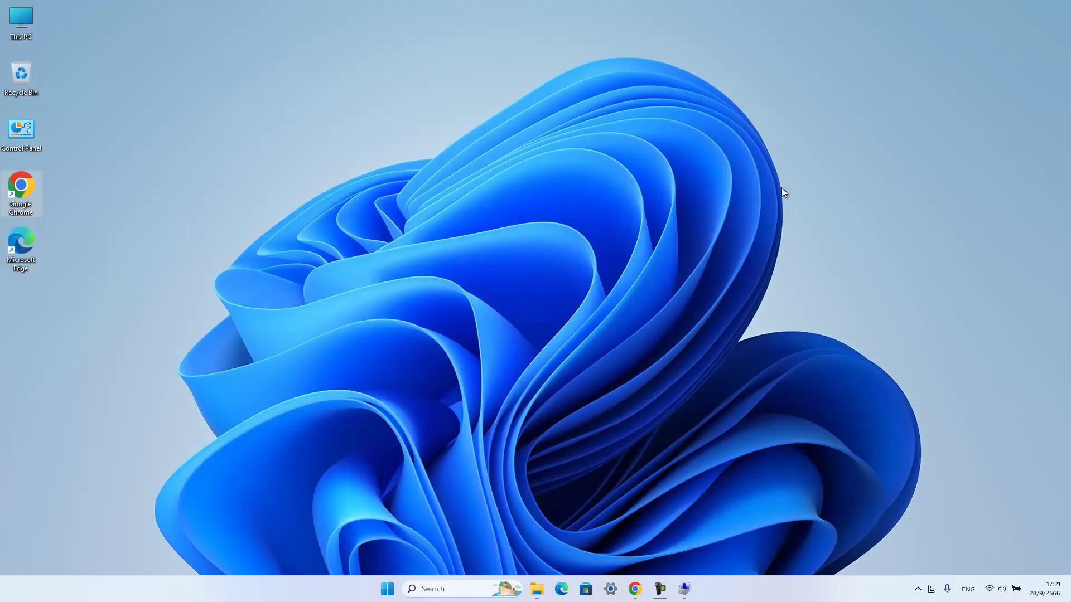